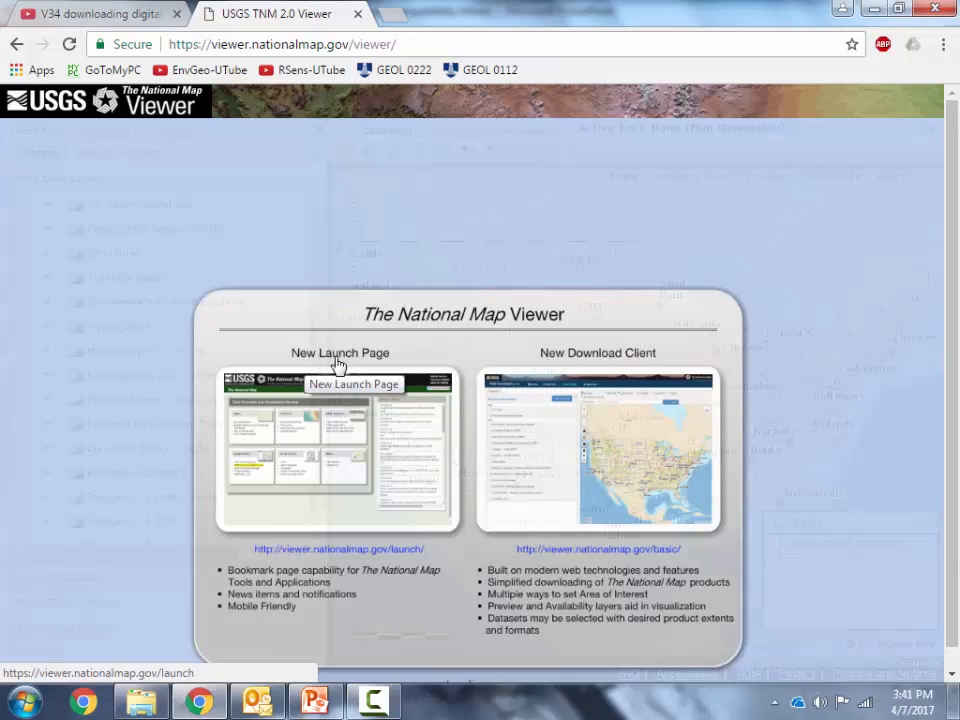
Open the new National Map launch page and go to its Download GIS Data client
{"action": "left_click", "coordinate": [318, 361]}
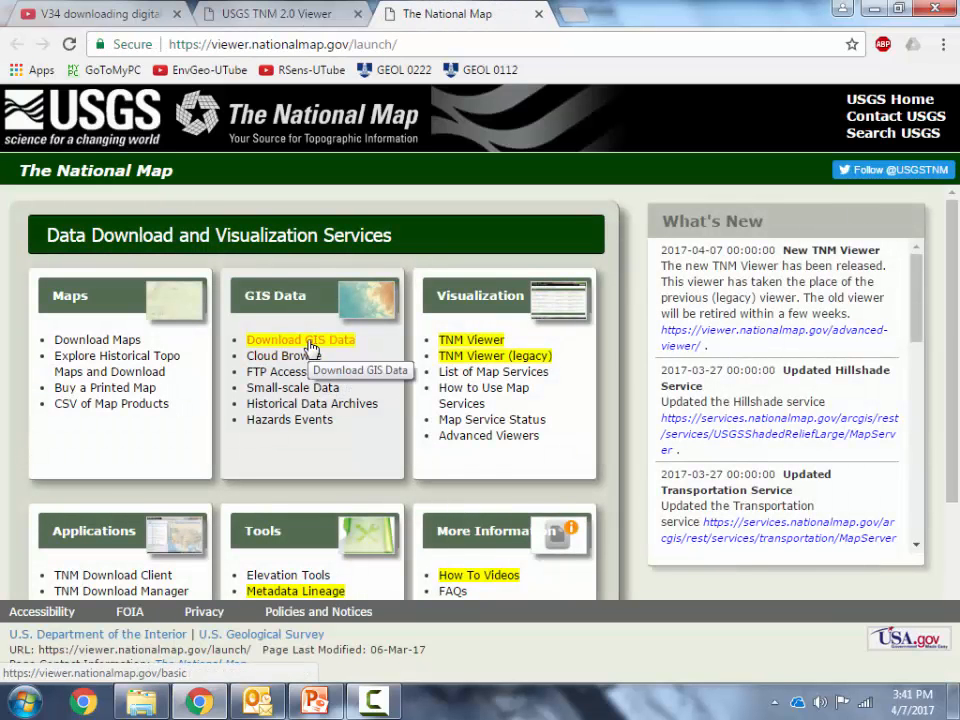
{"action": "left_click", "coordinate": [309, 342]}
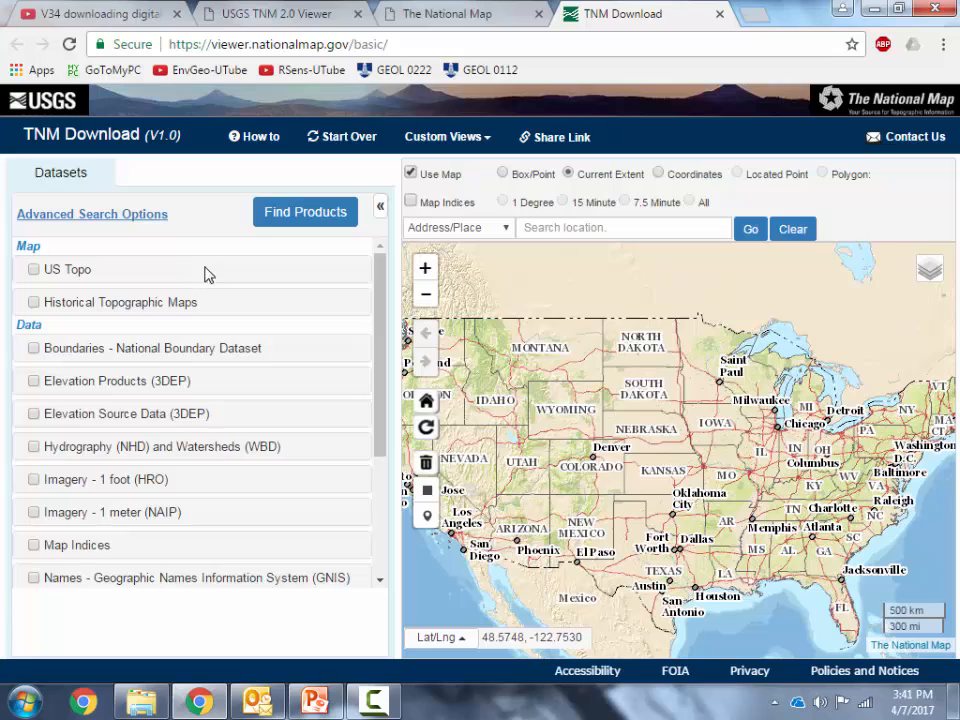
Define a Box/Point area of interest as a rectangle enclosing Mount Shasta in northern California
{"action": "left_click_drag", "start_coordinate": [485, 399], "coordinate": [608, 425]}
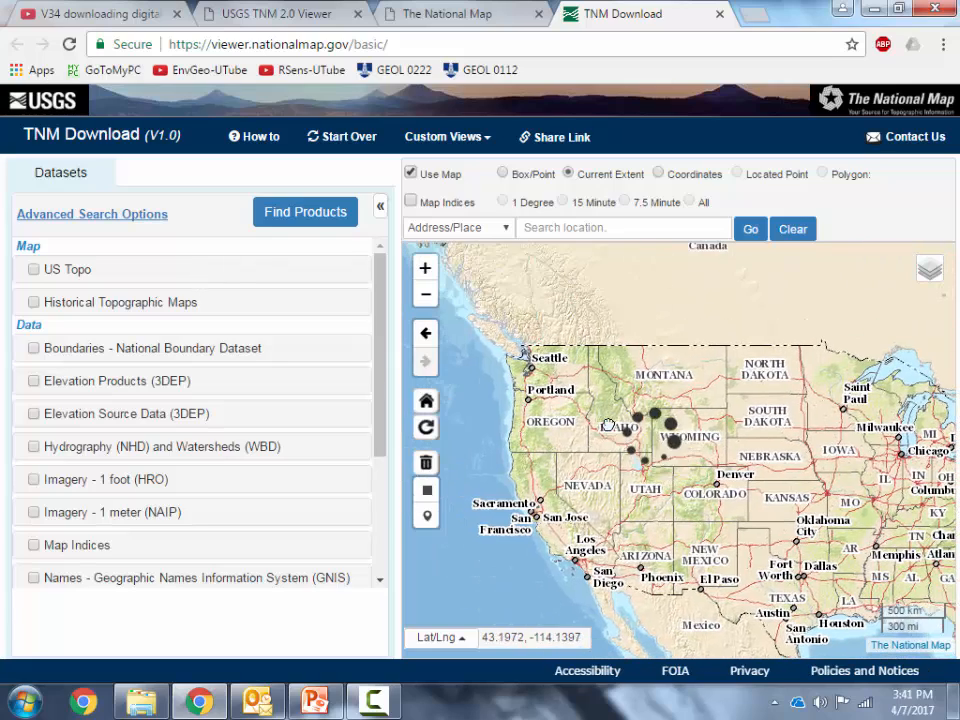
{"action": "left_click_drag", "start_coordinate": [552, 488], "coordinate": [611, 446]}
{"action": "scroll", "coordinate": [611, 427], "scroll_direction": "up", "scroll_amount": 2}
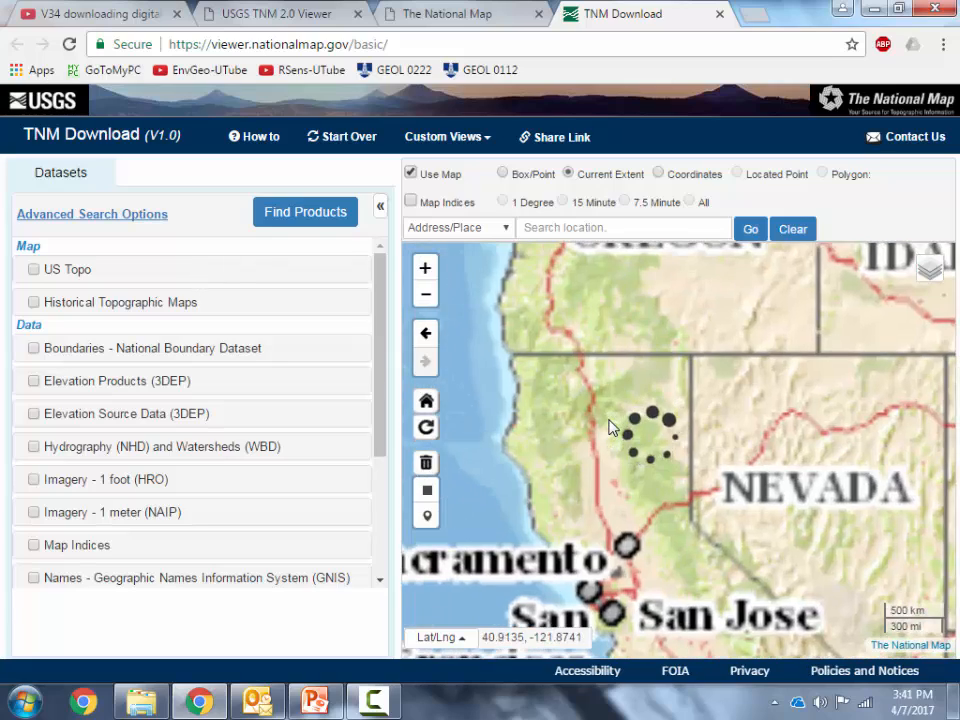
{"action": "scroll", "coordinate": [613, 427], "scroll_direction": "up", "scroll_amount": 4}
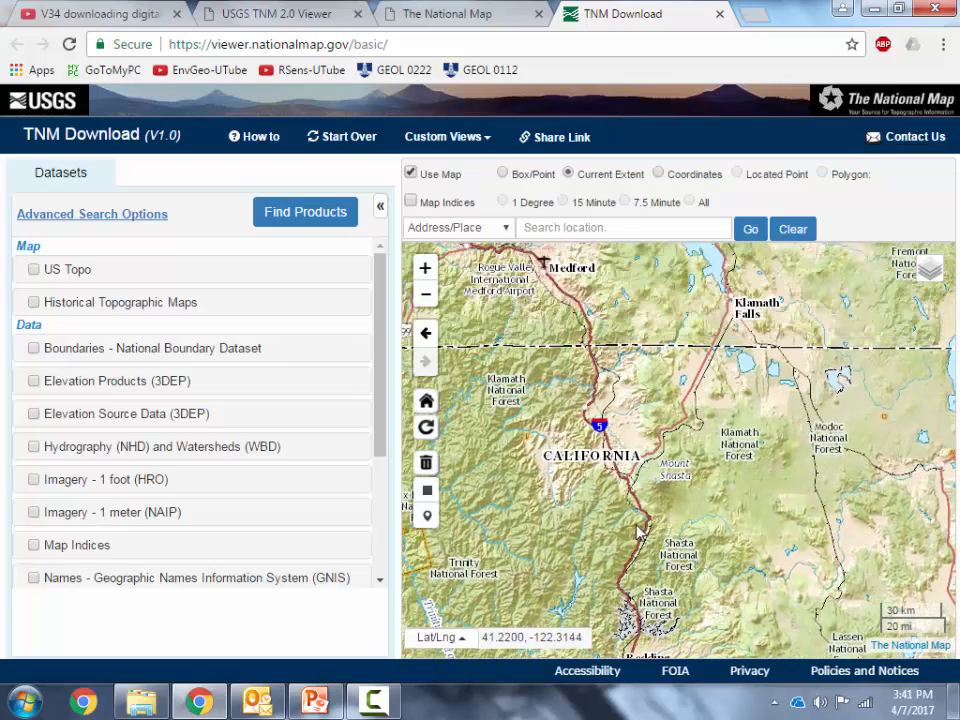
{"action": "scroll", "coordinate": [664, 506], "scroll_direction": "up", "scroll_amount": 2}
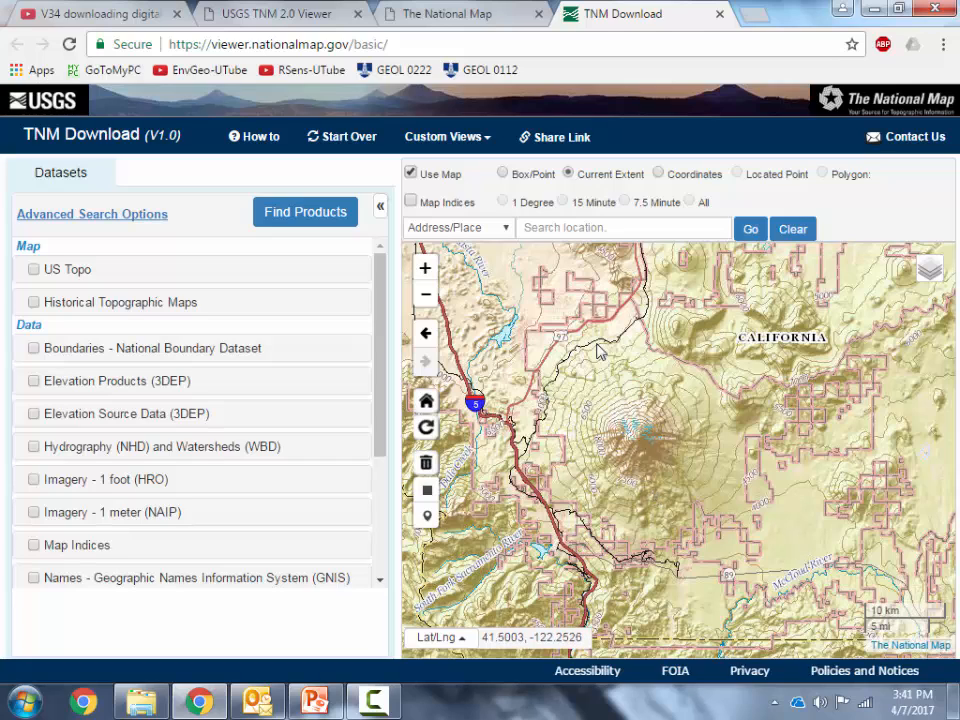
{"action": "left_click", "coordinate": [503, 174]}
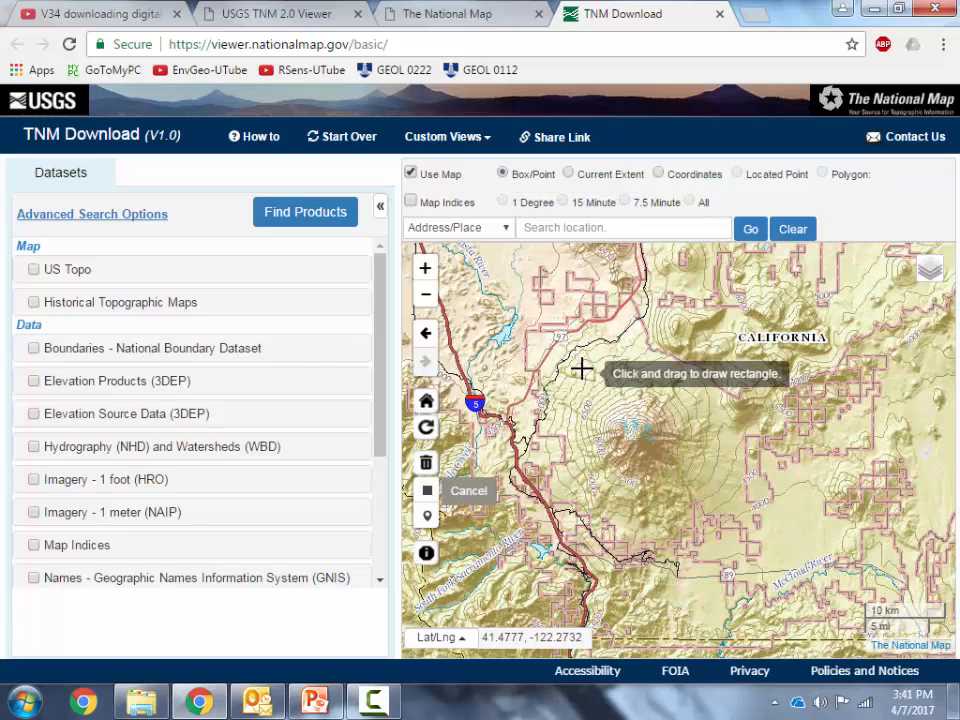
{"action": "mouse_move", "coordinate": [521, 325]}
{"action": "left_mouse_down"}
{"action": "mouse_move", "coordinate": [692, 459]}
{"action": "mouse_move", "coordinate": [779, 577]}
{"action": "left_mouse_up"}
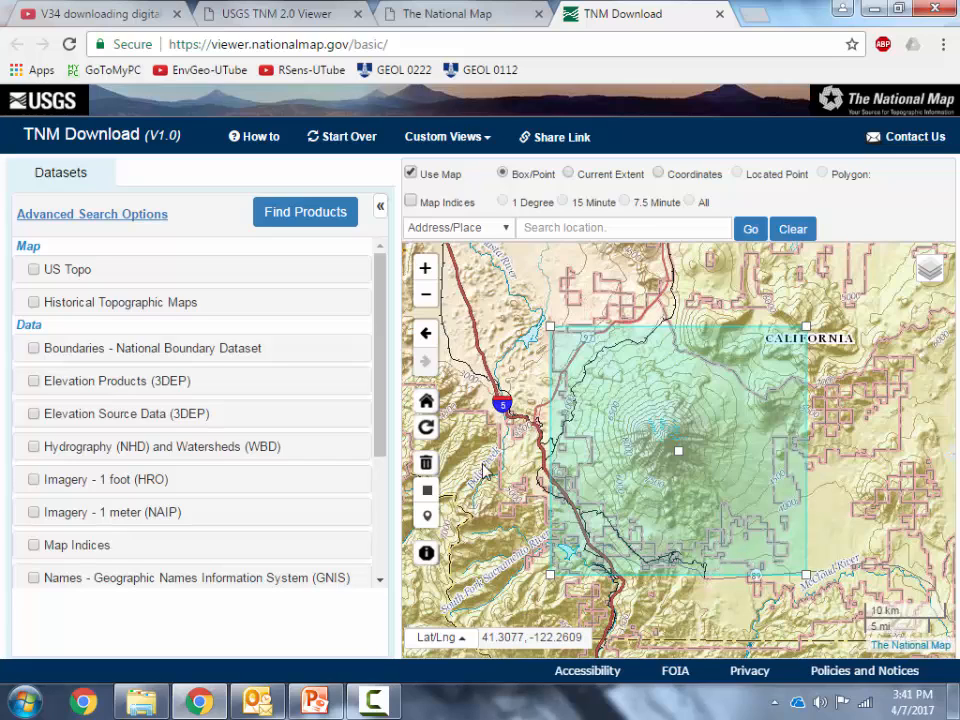
Find Elevation Products (3DEP) for the area with only the 1/9 arc-second DEM selected, dismissing the Windows color scheme prompt
{"action": "left_click", "coordinate": [34, 382]}
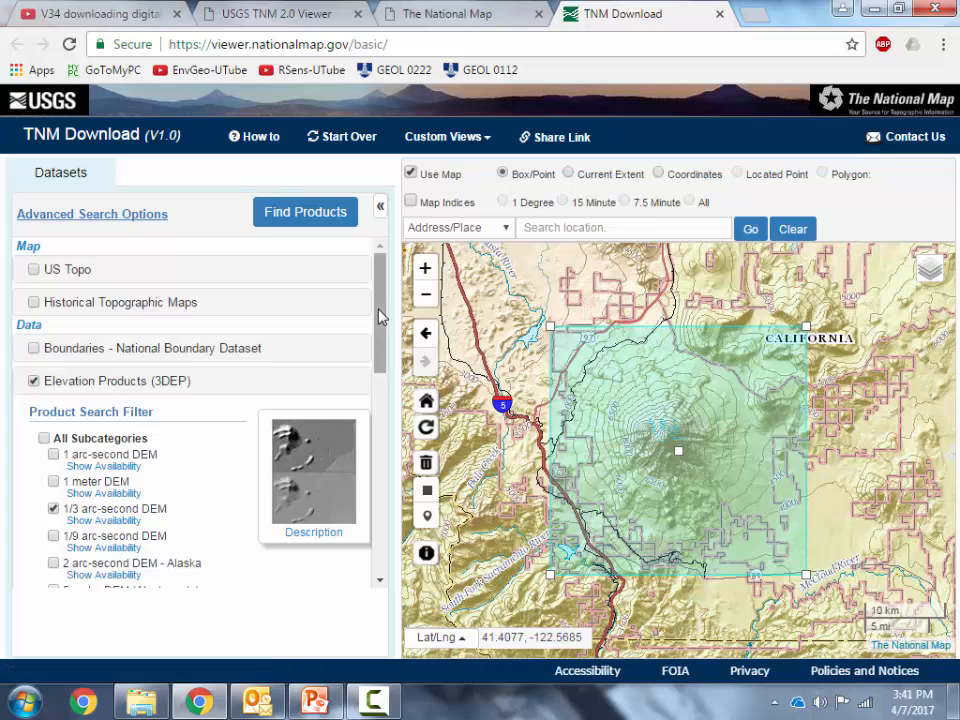
{"action": "scroll", "coordinate": [381, 358], "scroll_direction": "down", "scroll_amount": 3}
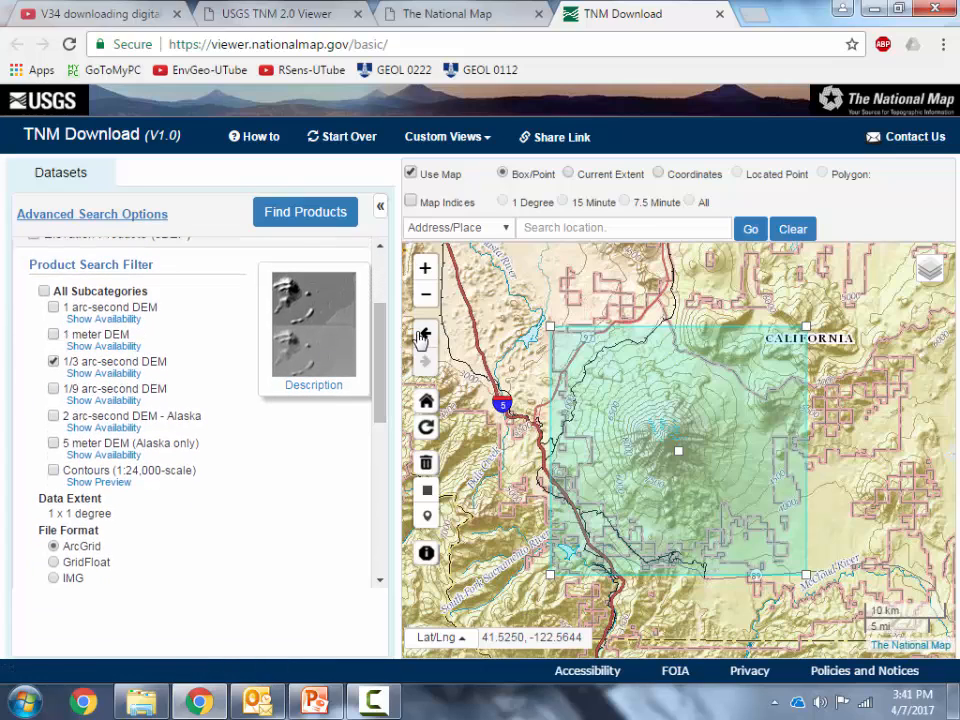
{"action": "scroll", "coordinate": [381, 339], "scroll_direction": "up", "scroll_amount": 1}
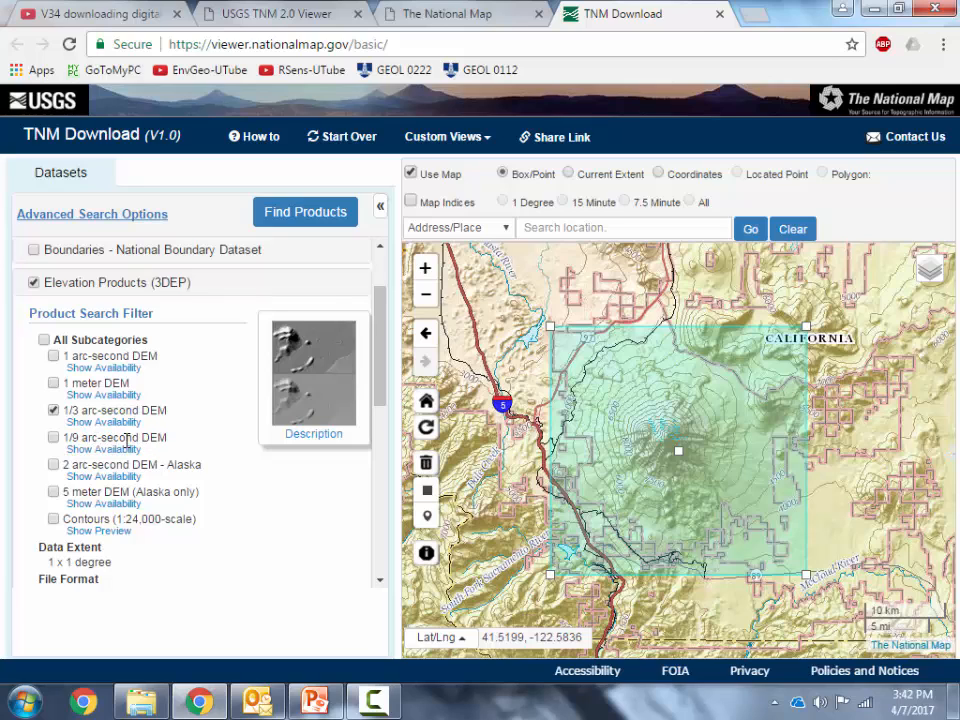
{"action": "left_click", "coordinate": [54, 439]}
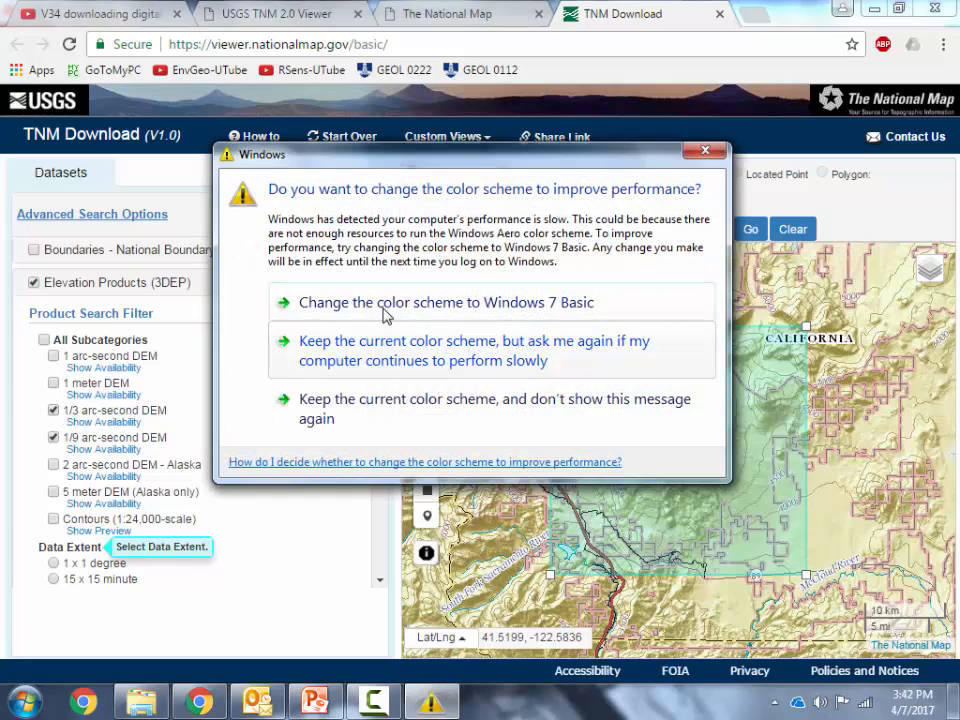
{"action": "left_click", "coordinate": [343, 400]}
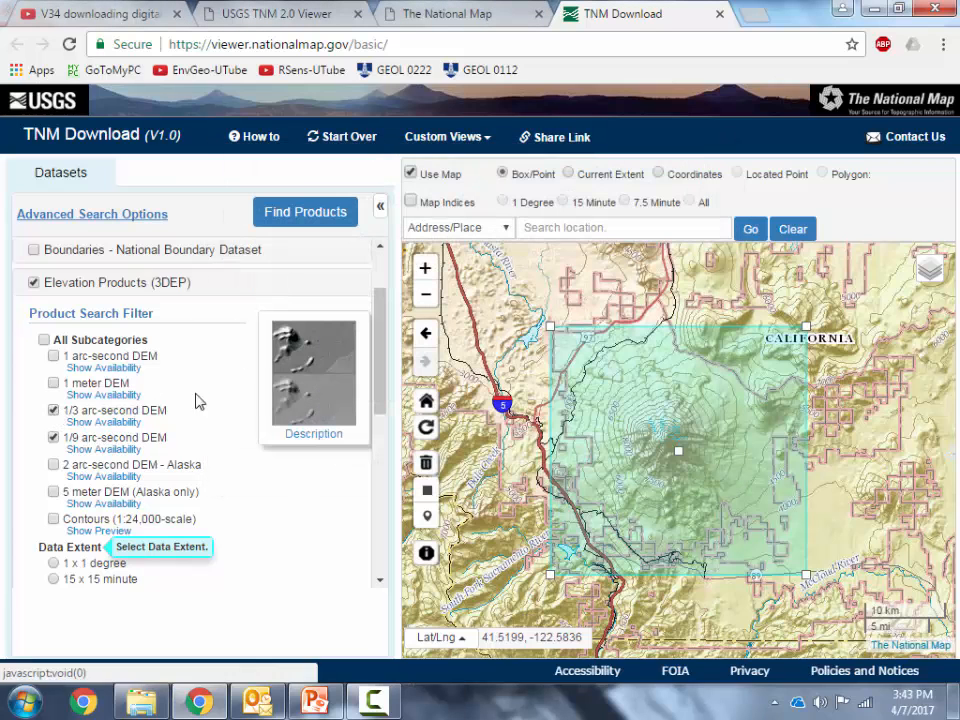
{"action": "left_click", "coordinate": [53, 410]}
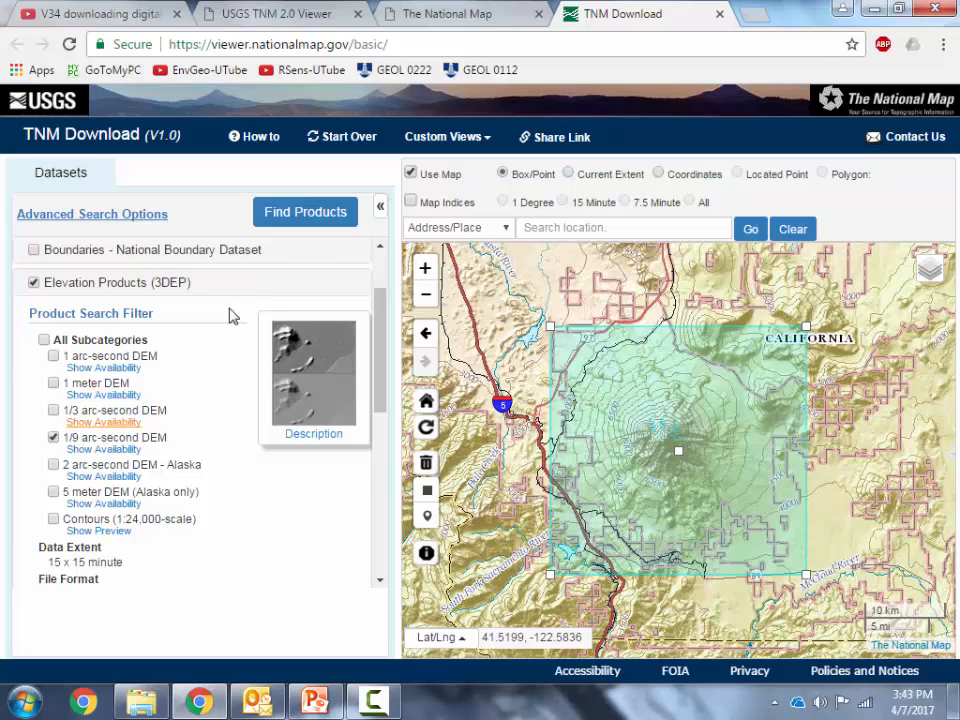
{"action": "left_click", "coordinate": [305, 212]}
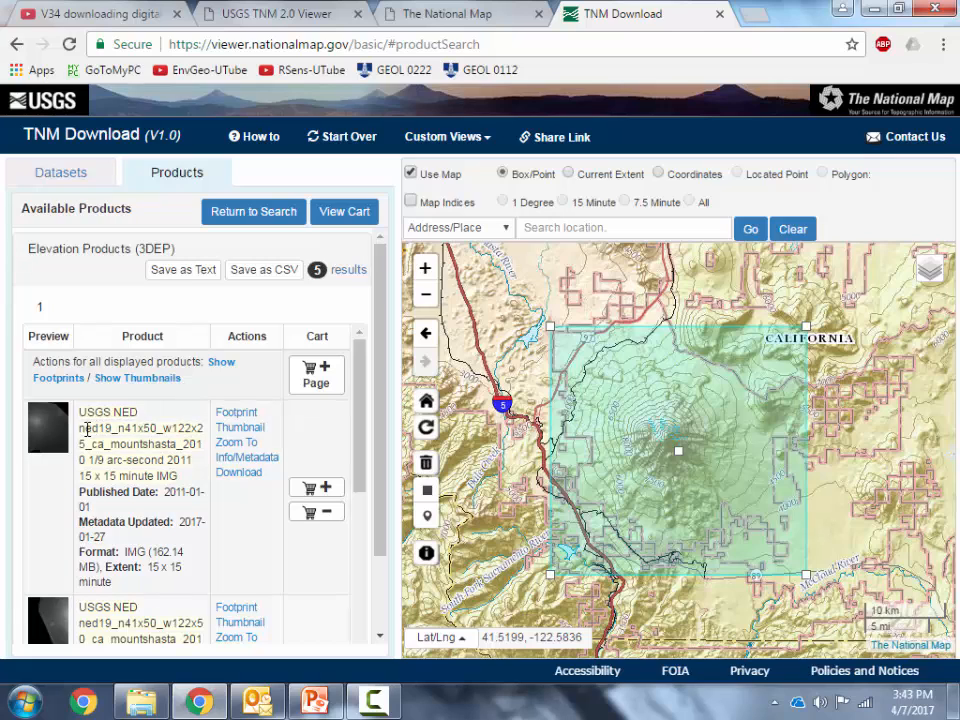
Add the Mount Shasta tiles ned19_n41x50_w122x25 and ned19_n41x50_w122x50 to the cart and view the cart
{"action": "mouse_move", "coordinate": [88, 428]}
{"action": "left_mouse_down"}
{"action": "mouse_move", "coordinate": [200, 430]}
{"action": "mouse_move", "coordinate": [160, 444]}
{"action": "mouse_move", "coordinate": [85, 444]}
{"action": "left_mouse_up"}
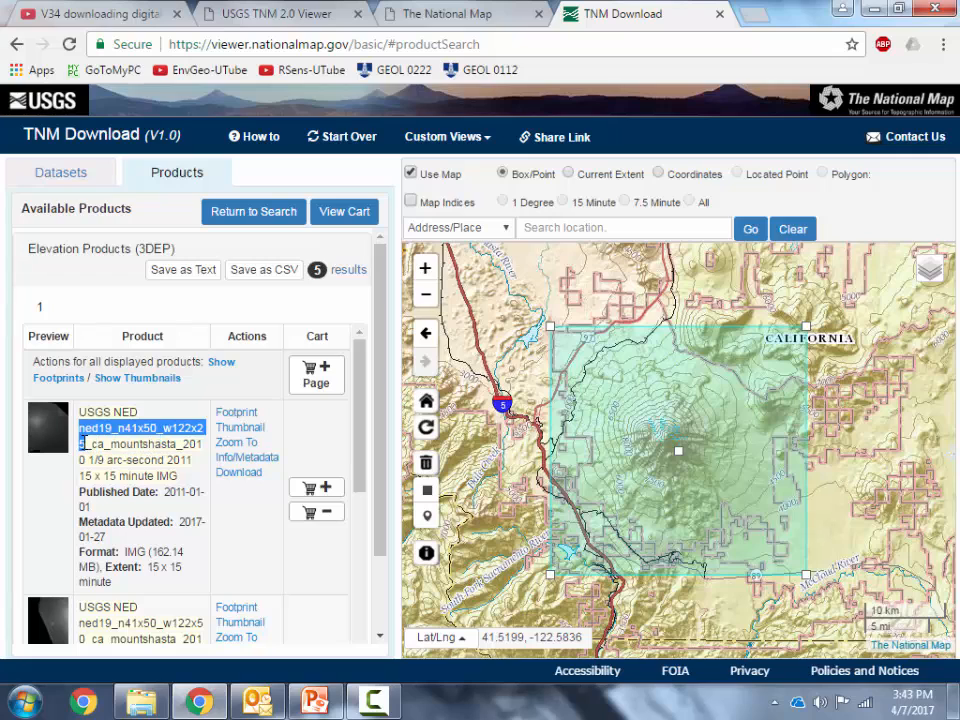
{"action": "scroll", "coordinate": [179, 563], "scroll_direction": "down", "scroll_amount": 1}
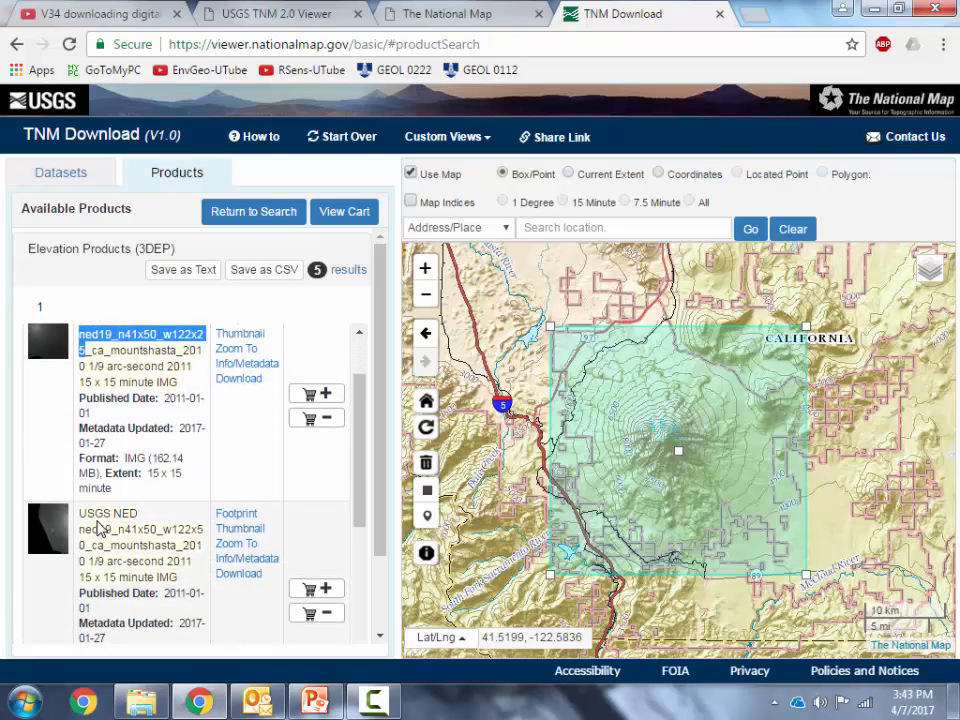
{"action": "mouse_move", "coordinate": [80, 529]}
{"action": "left_mouse_down"}
{"action": "mouse_move", "coordinate": [197, 533]}
{"action": "mouse_move", "coordinate": [100, 635]}
{"action": "mouse_move", "coordinate": [150, 546]}
{"action": "mouse_move", "coordinate": [85, 548]}
{"action": "left_mouse_up"}
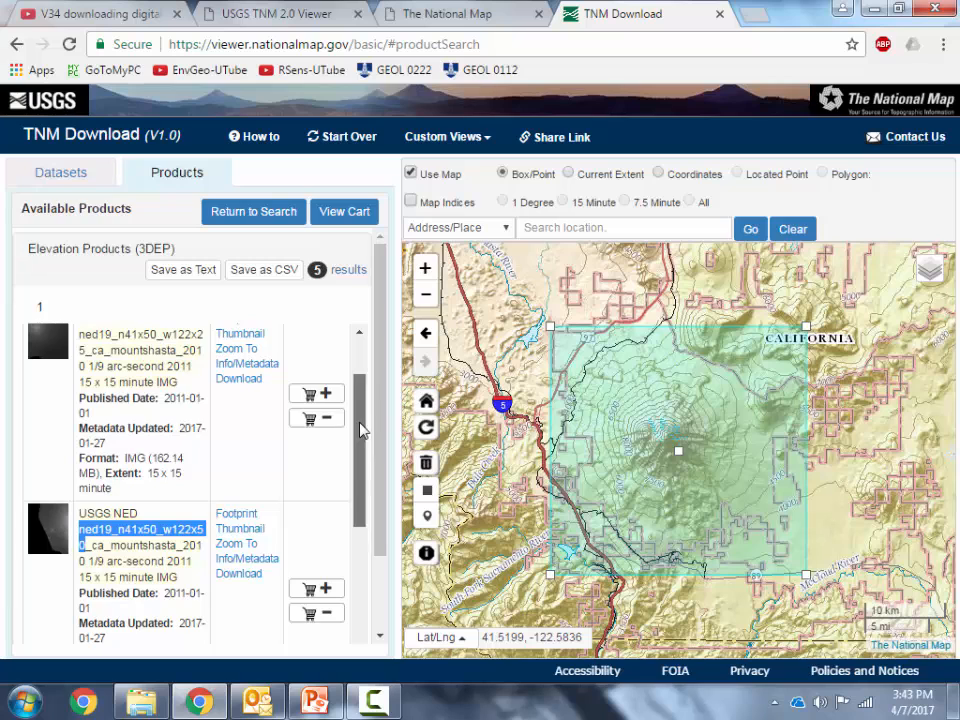
{"action": "left_click_drag", "start_coordinate": [362, 428], "coordinate": [358, 368]}
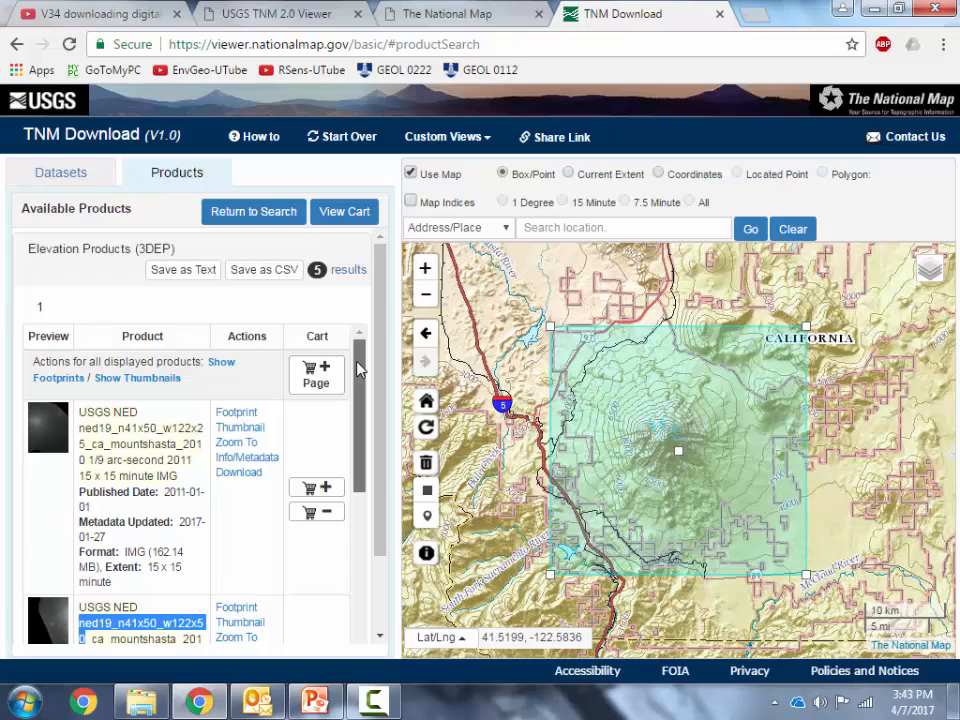
{"action": "left_click", "coordinate": [320, 489]}
{"action": "scroll", "coordinate": [369, 450], "scroll_direction": "down", "scroll_amount": 3}
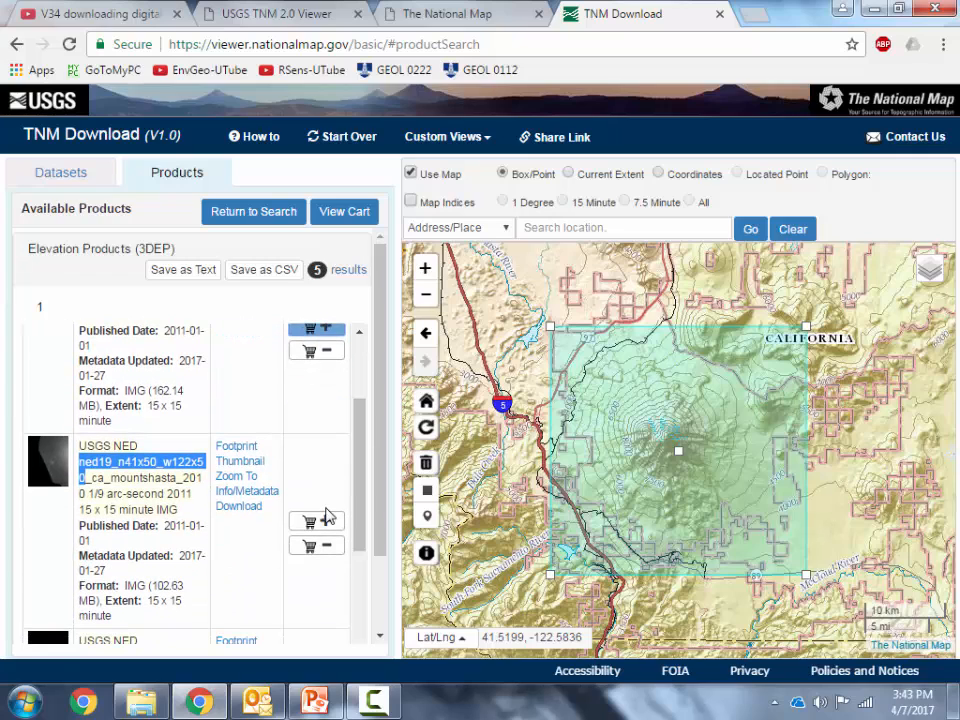
{"action": "left_click", "coordinate": [322, 524]}
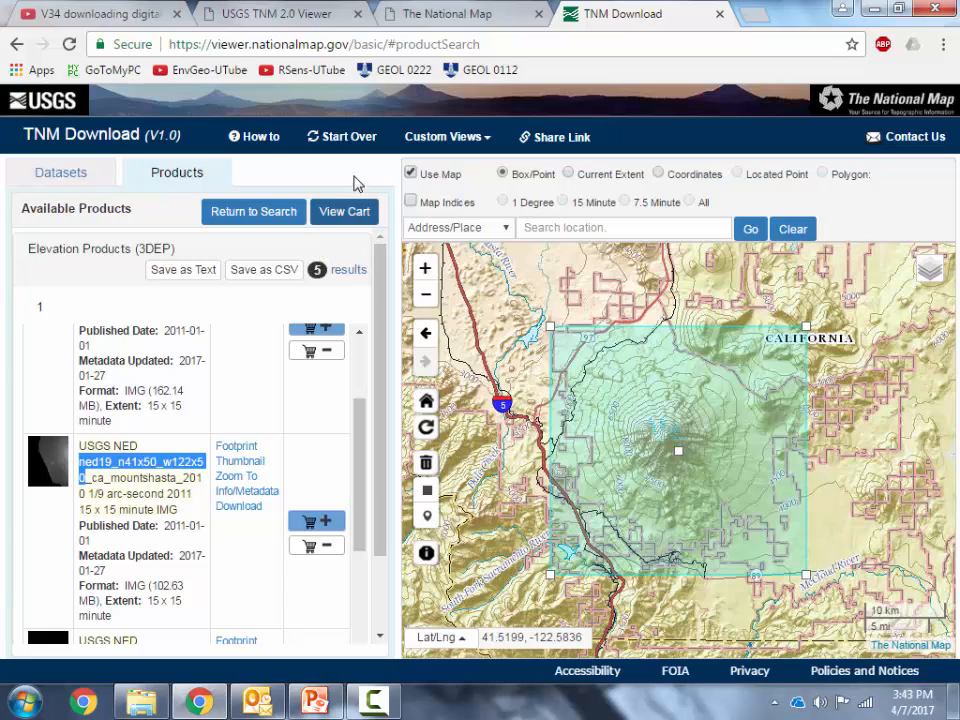
{"action": "left_click", "coordinate": [339, 216]}
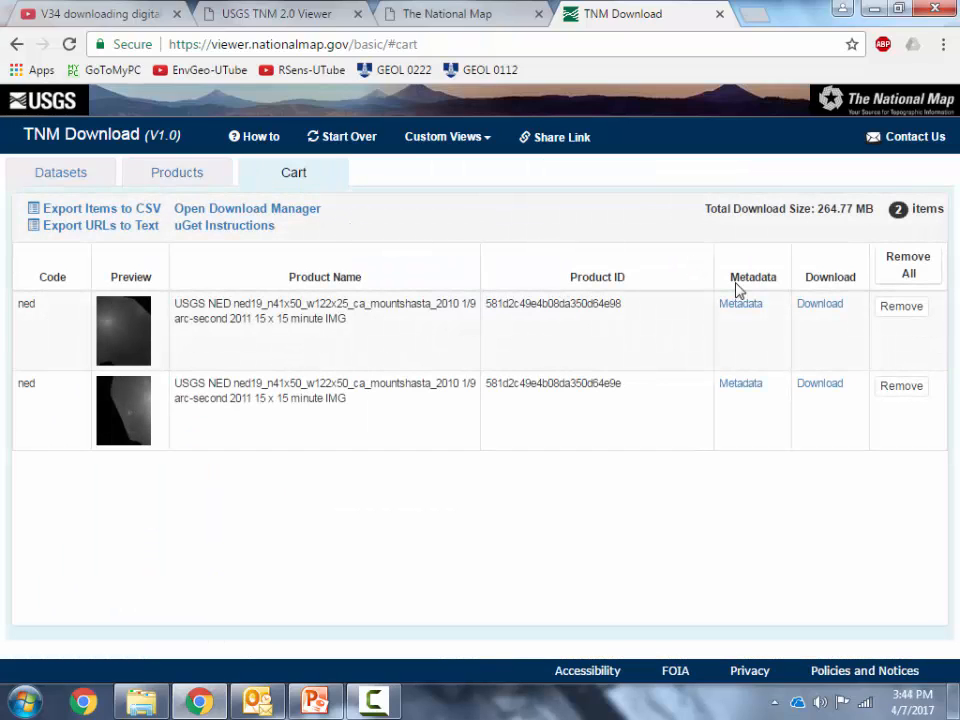
Start downloading the w122x25 tile and choose the Geol222 (Y:) folder lab6_eberswalde\tutorial\elevation as its destination
{"action": "left_click", "coordinate": [822, 313]}
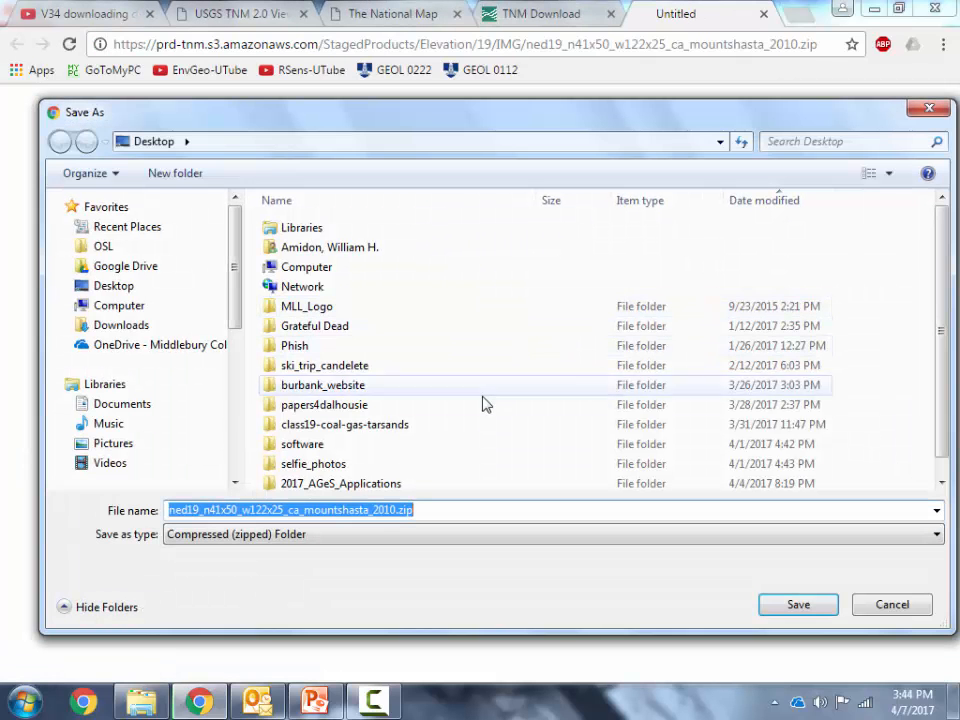
{"action": "scroll", "coordinate": [205, 430], "scroll_direction": "down", "scroll_amount": 5}
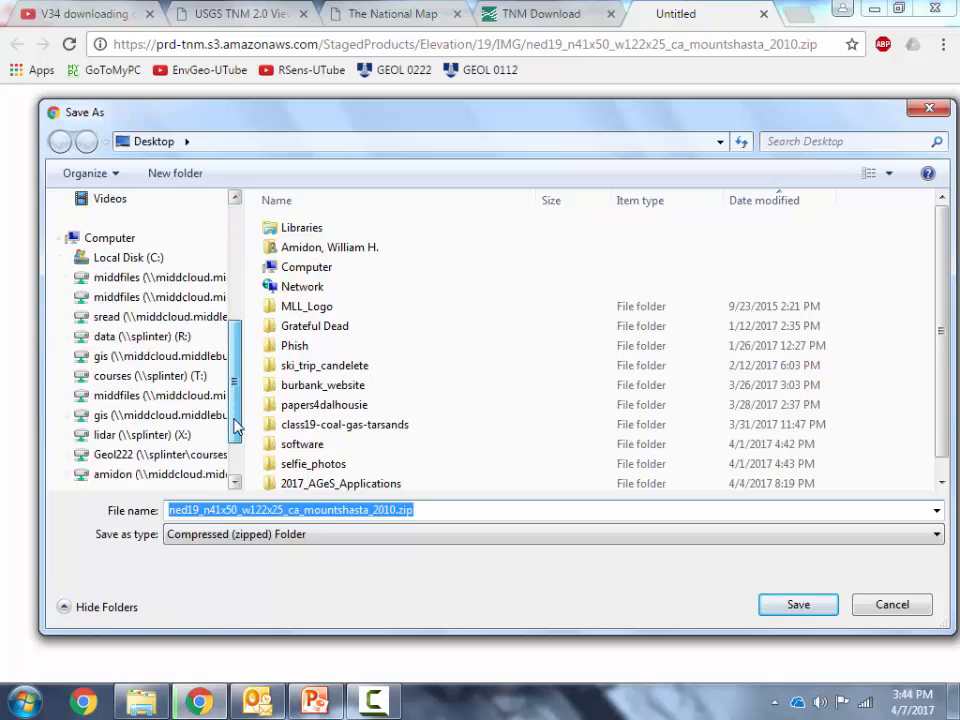
{"action": "left_click", "coordinate": [200, 420]}
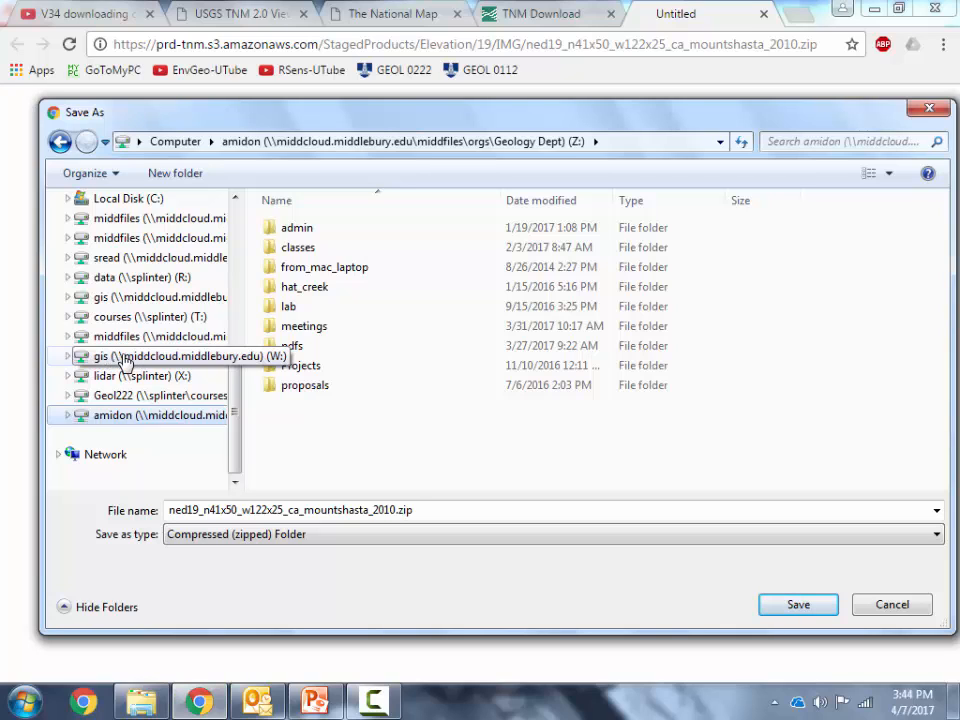
{"action": "left_click", "coordinate": [150, 395]}
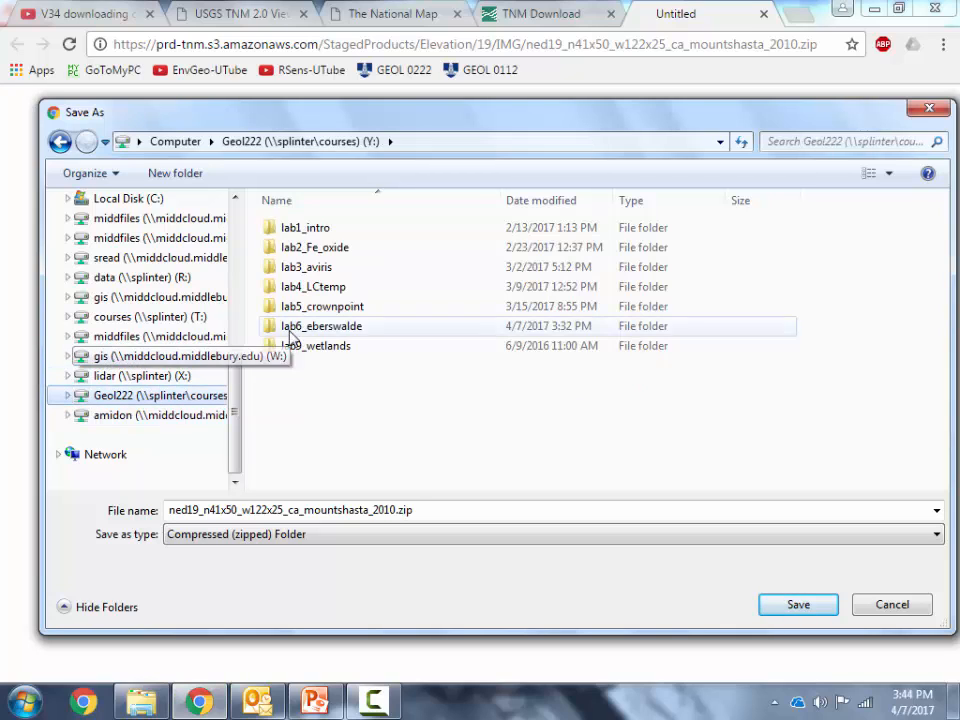
{"action": "double_click", "coordinate": [336, 330]}
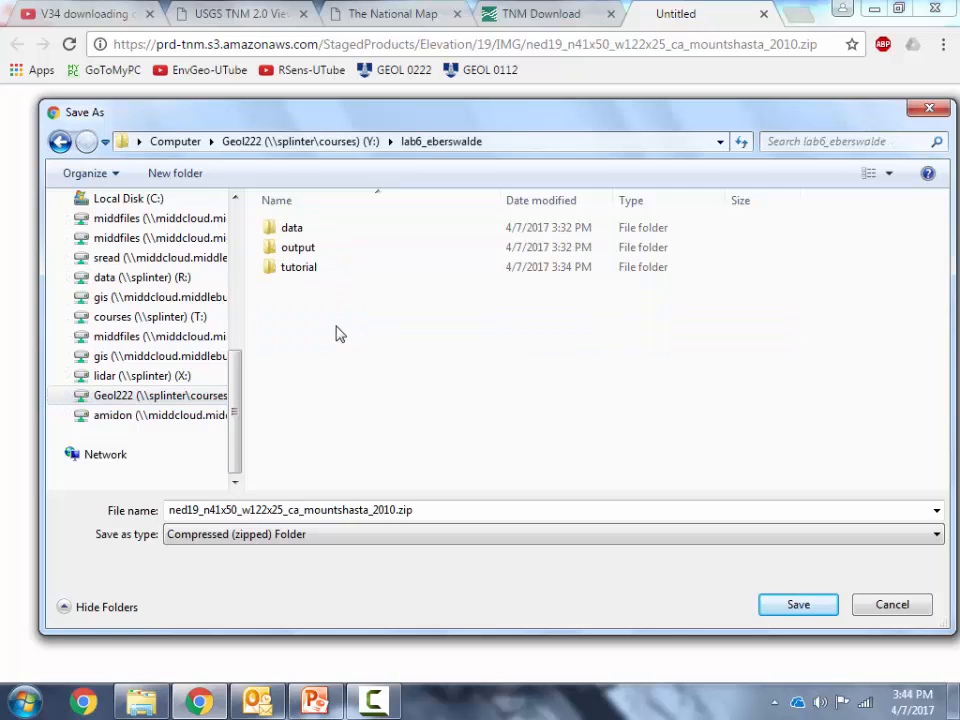
{"action": "left_click", "coordinate": [336, 145]}
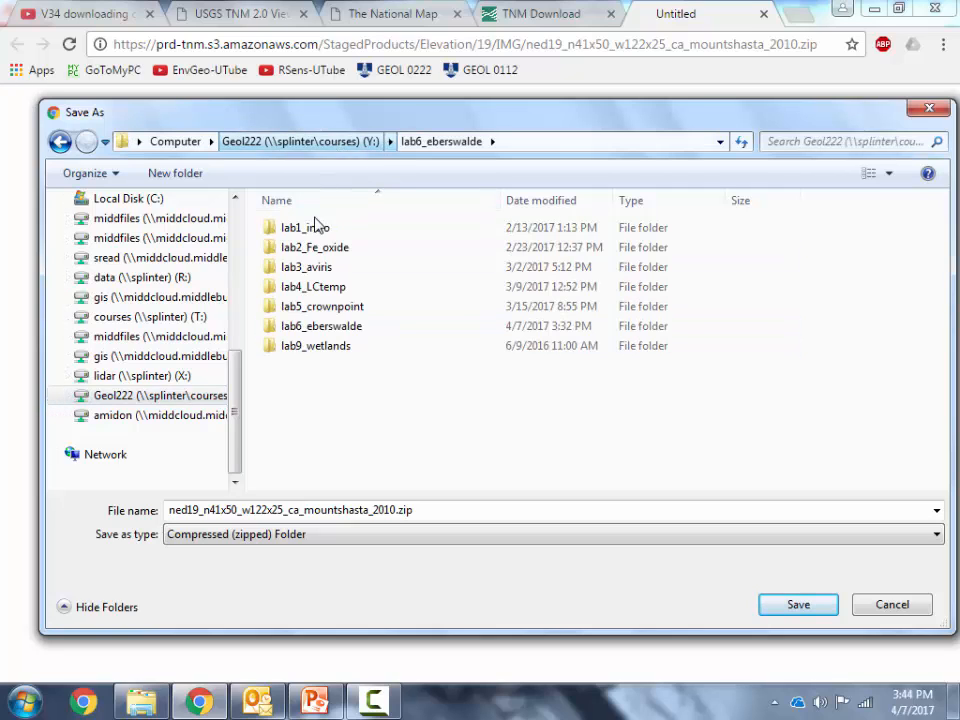
{"action": "double_click", "coordinate": [316, 331]}
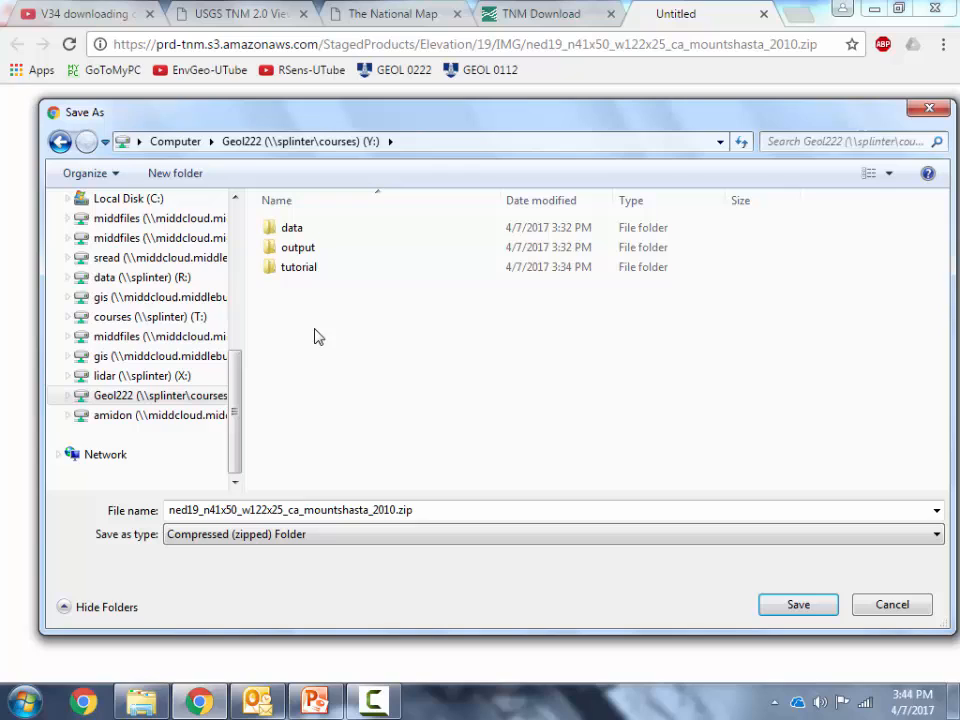
{"action": "double_click", "coordinate": [302, 275]}
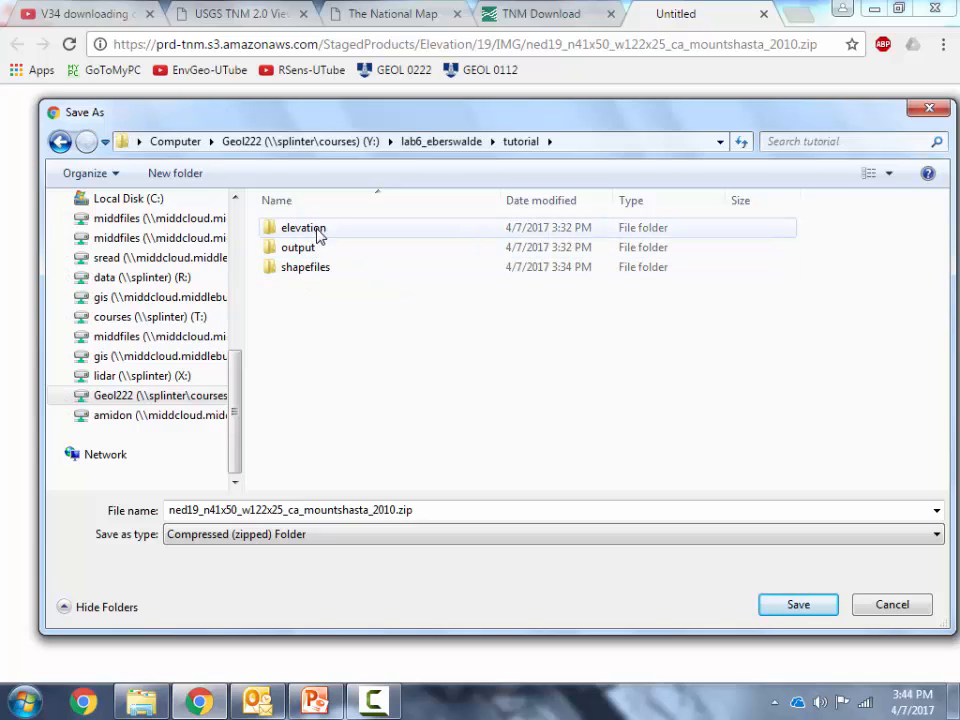
{"action": "double_click", "coordinate": [305, 228]}
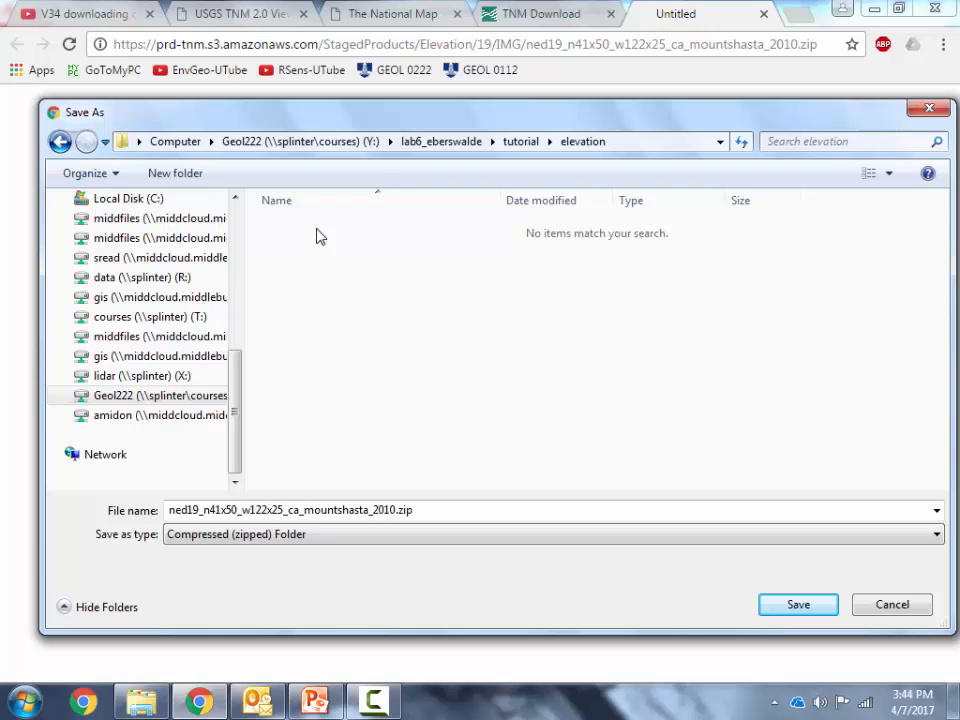
Save the w122x25 tile as ned19_n41x50_w122x25_ca_mountshasta_2010.zip, keeping the zip extension
{"action": "double_click", "coordinate": [404, 510]}
{"action": "left_click", "coordinate": [405, 510]}
{"action": "left_click_drag", "start_coordinate": [413, 511], "coordinate": [398, 511]}
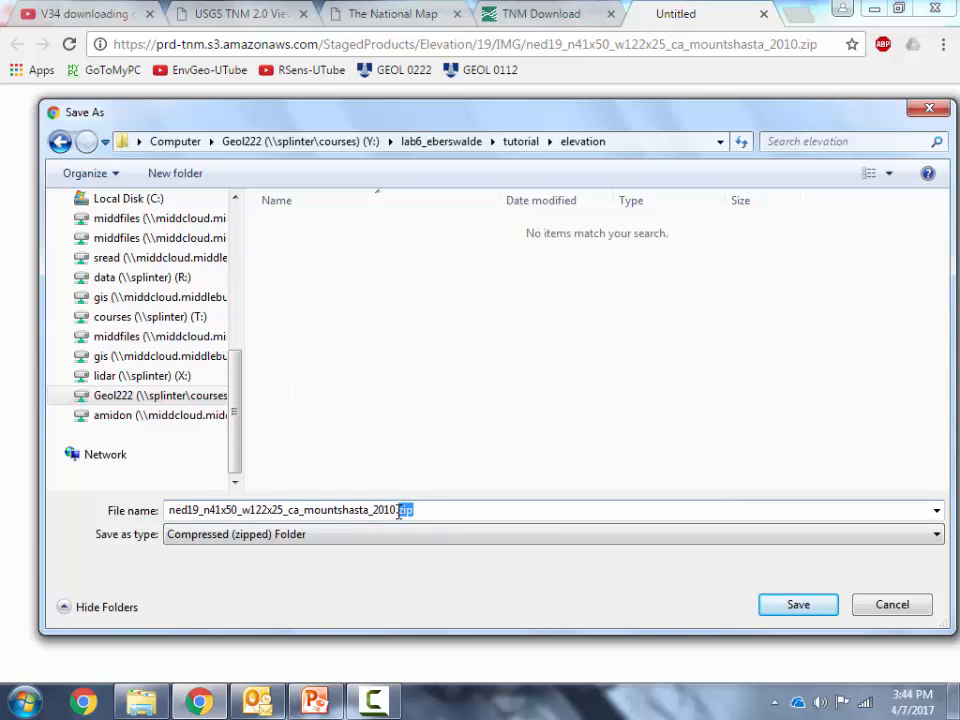
{"action": "left_click", "coordinate": [796, 605]}
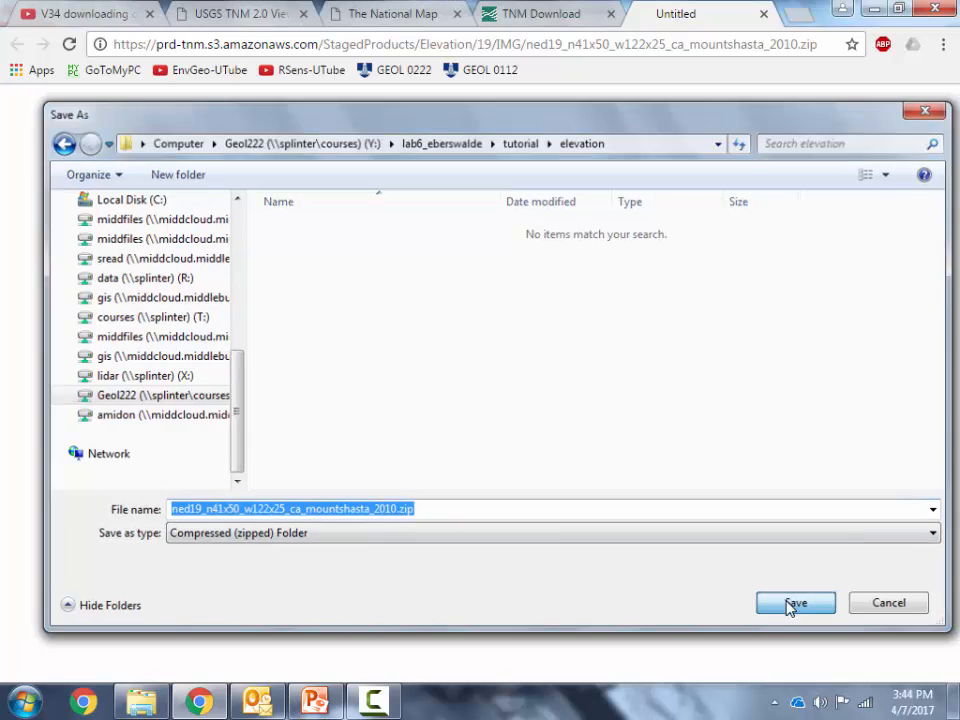
Download the w122x50 tile from the cart as ned19_n41x50_w122x50_ca_mountshasta_2010.zip into the same elevation folder
{"action": "left_click", "coordinate": [526, 15]}
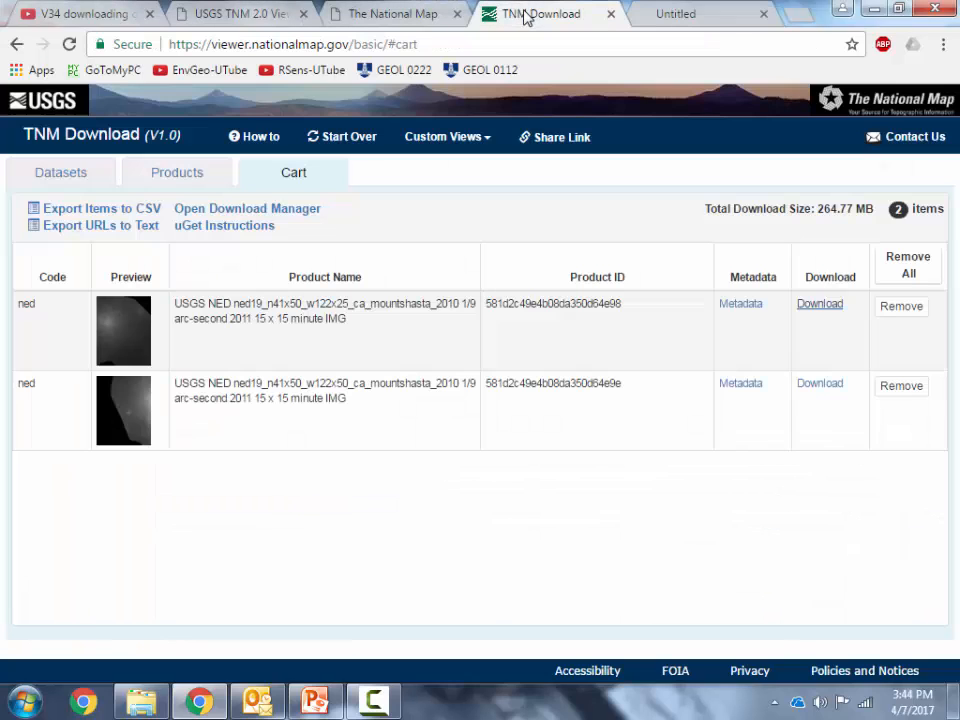
{"action": "left_click", "coordinate": [820, 384]}
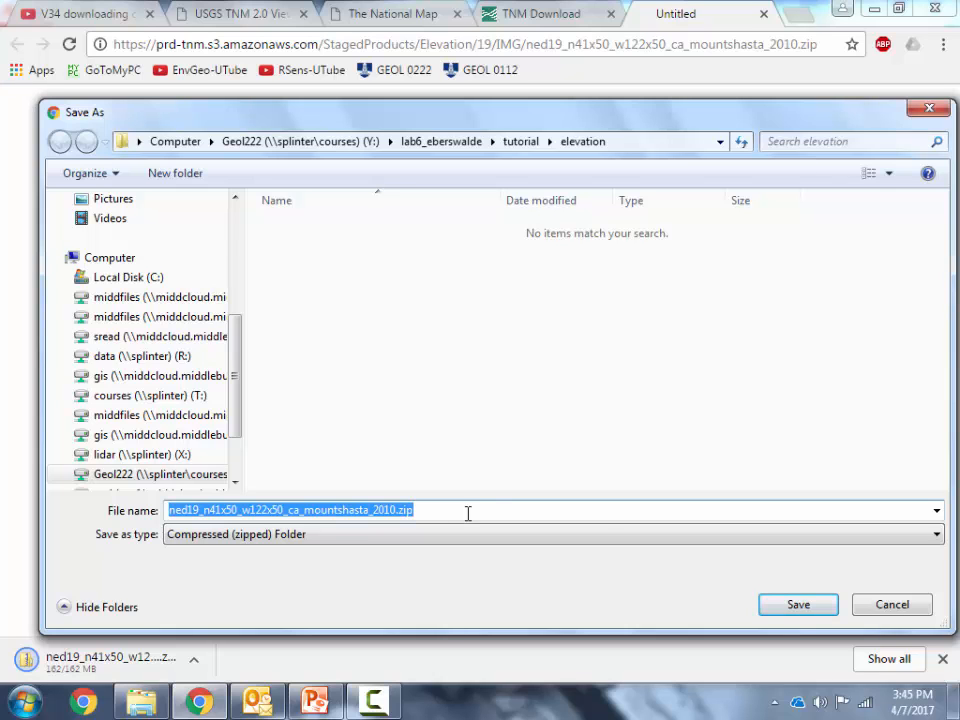
{"action": "left_click", "coordinate": [795, 610]}
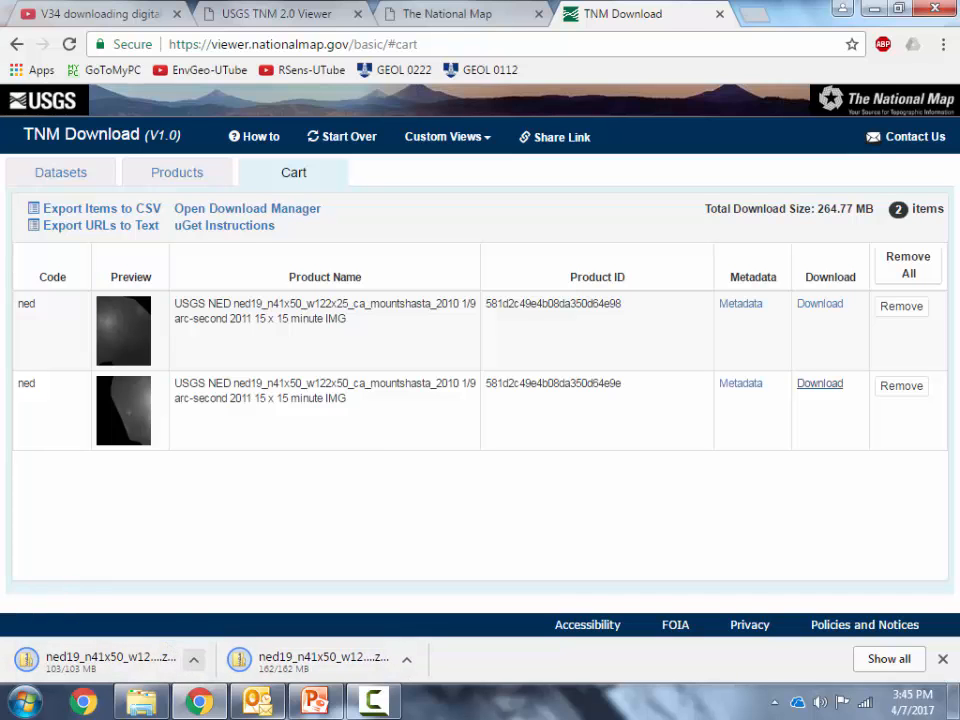
Switch to PowerPoint, present slide 5 as a slide show and reveal the green circle around Video #35
{"action": "left_click", "coordinate": [314, 702]}
{"action": "left_click", "coordinate": [40, 590]}
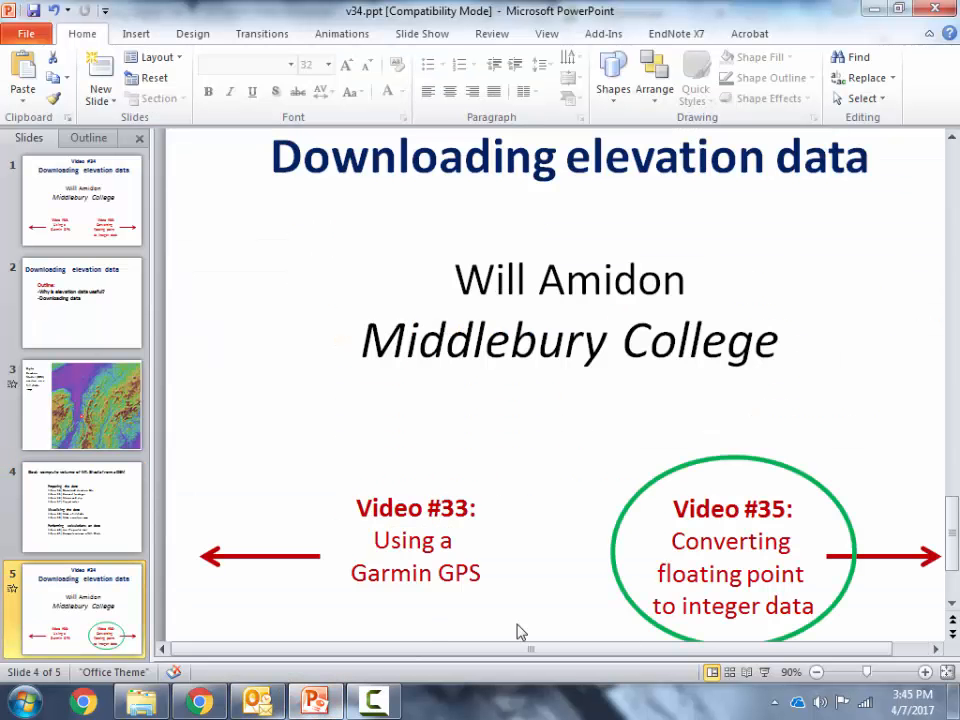
{"action": "left_click", "coordinate": [765, 672]}
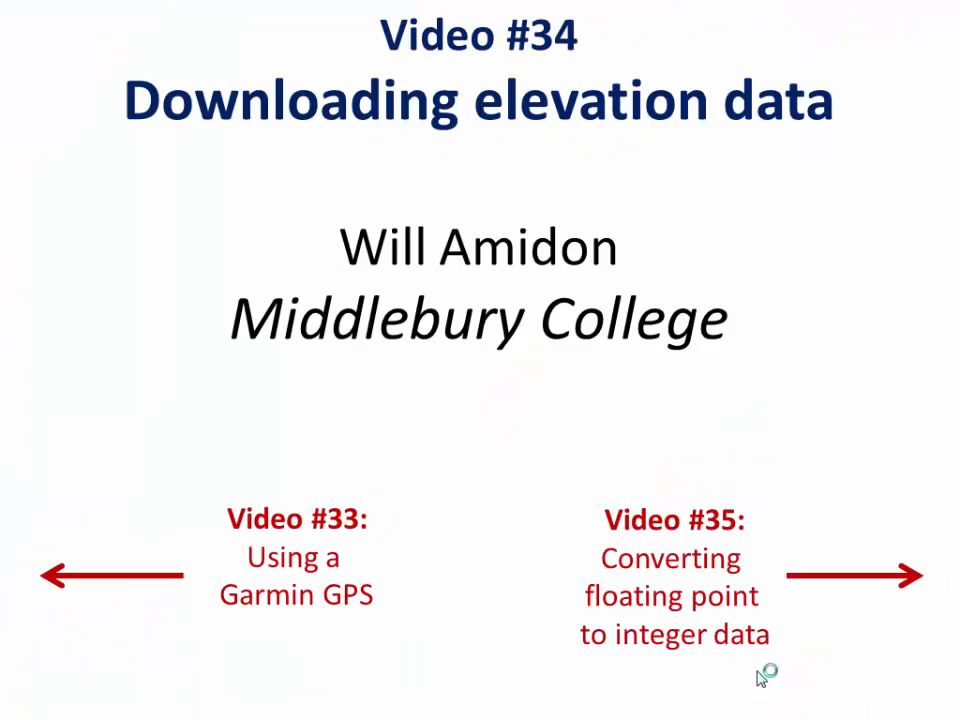
{"action": "left_click", "coordinate": [491, 536]}
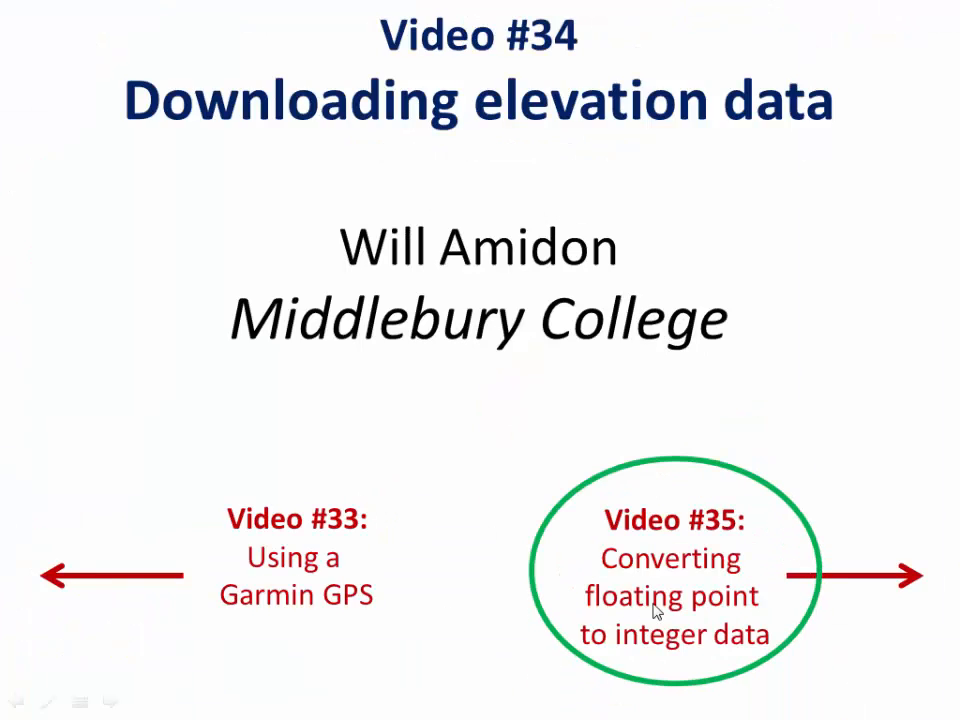